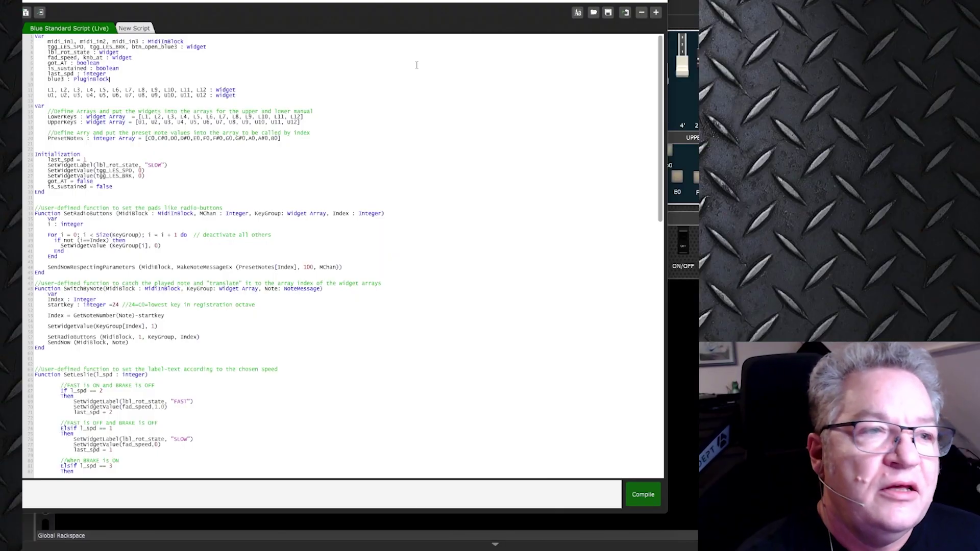
# Step: Drag the Script Editor window down and right so its title bar is visible
pyautogui.moveTo(259, 1); pyautogui.dragTo(295, 14)
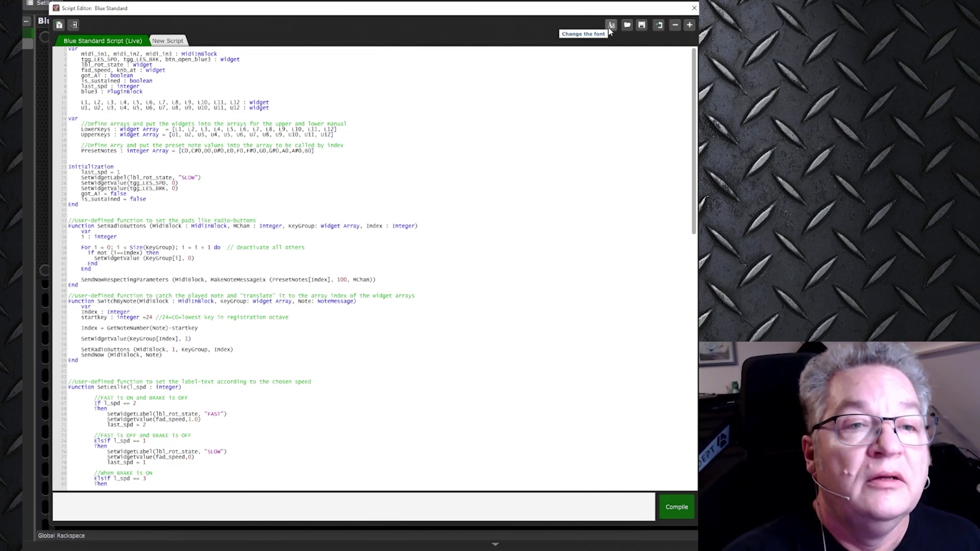
# Step: Open the script editor's Font popup, currently showing size 12
pyautogui.click(610, 28)
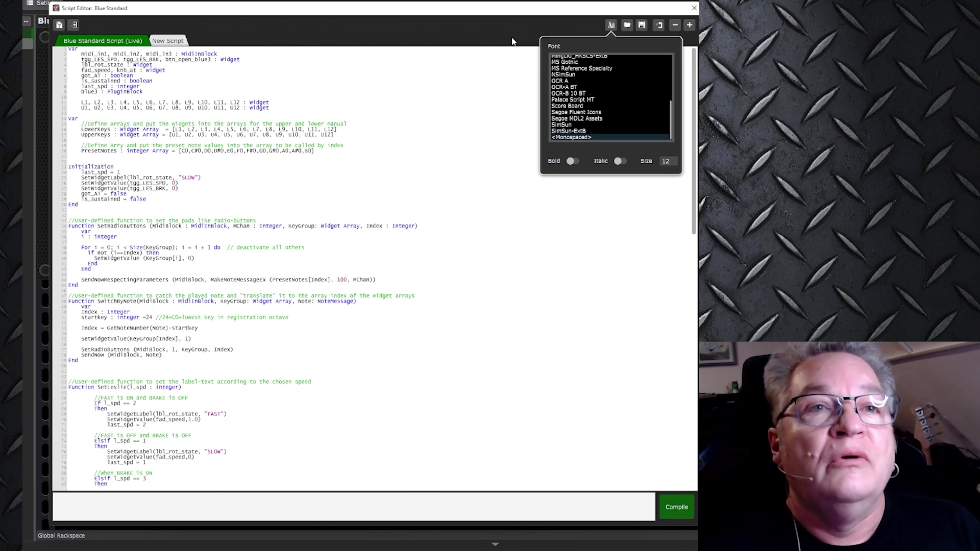
# Step: Raise the script editor's Font popup size field from 12 to 23
pyautogui.click(666, 161)
pyautogui.scroll(11, 684, 179)
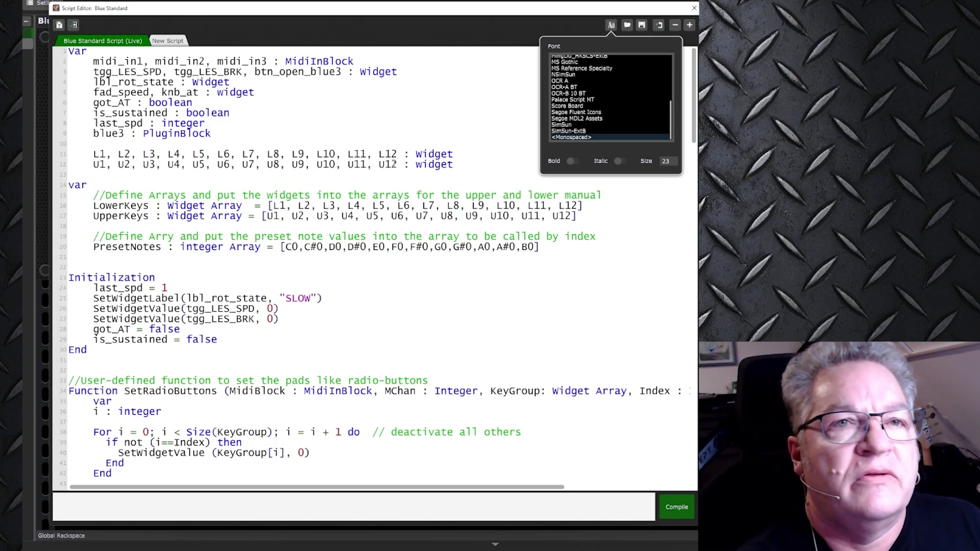
# Step: Switch to the New Script tab with the cCvVwWsSzZuUxXyYoO test line
pyautogui.click(168, 41)
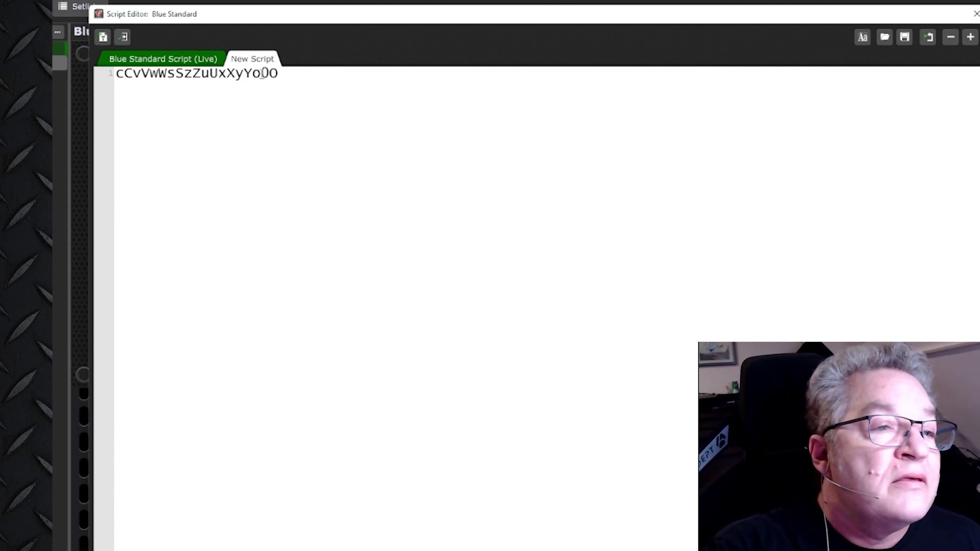
# Step: Type ppOpOpp, OpO and O after the test line to compare glyphs, then return to Blue Standard Script (Live)
pyautogui.moveTo(255, 72); pyautogui.dragTo(280, 73)
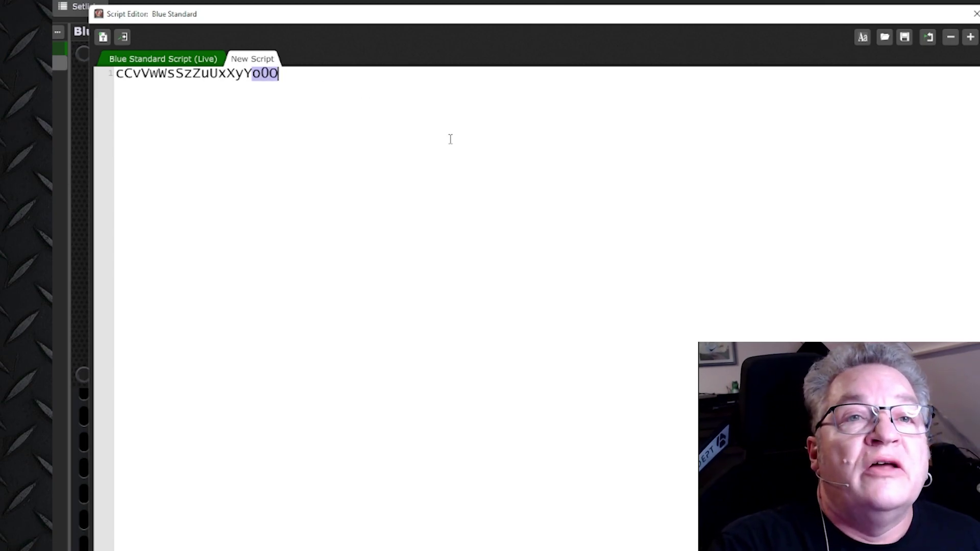
pyautogui.click(261, 73)
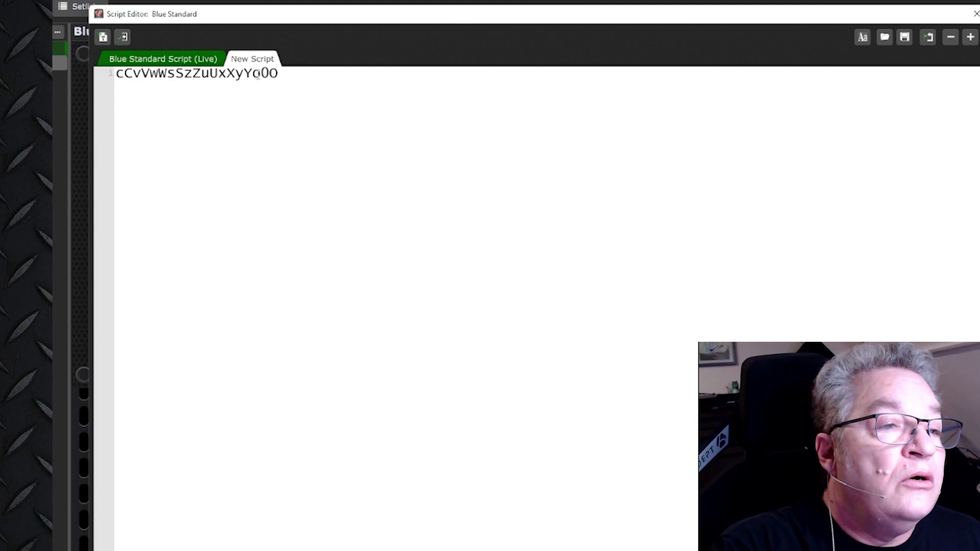
pyautogui.moveTo(262, 73); pyautogui.dragTo(282, 74)
pyautogui.click(286, 76)
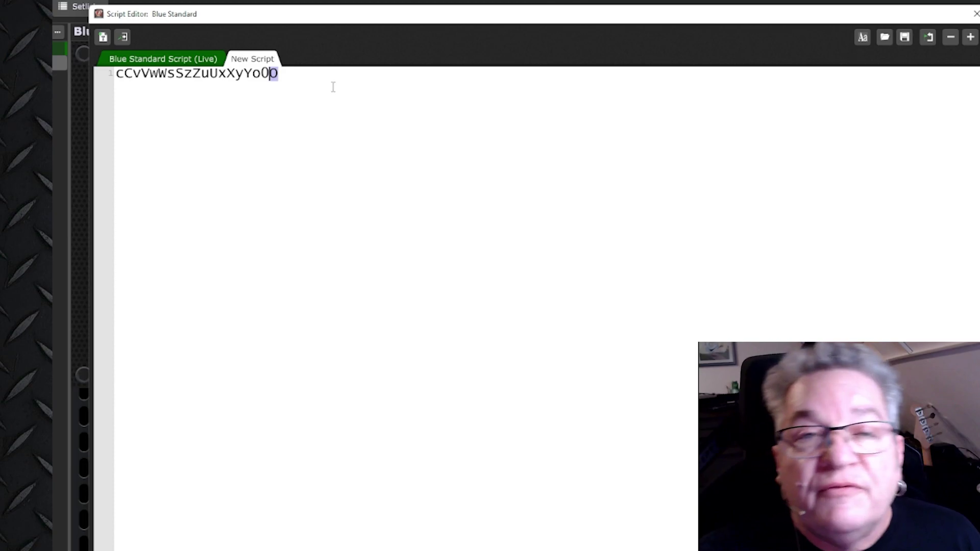
pyautogui.write('pp')
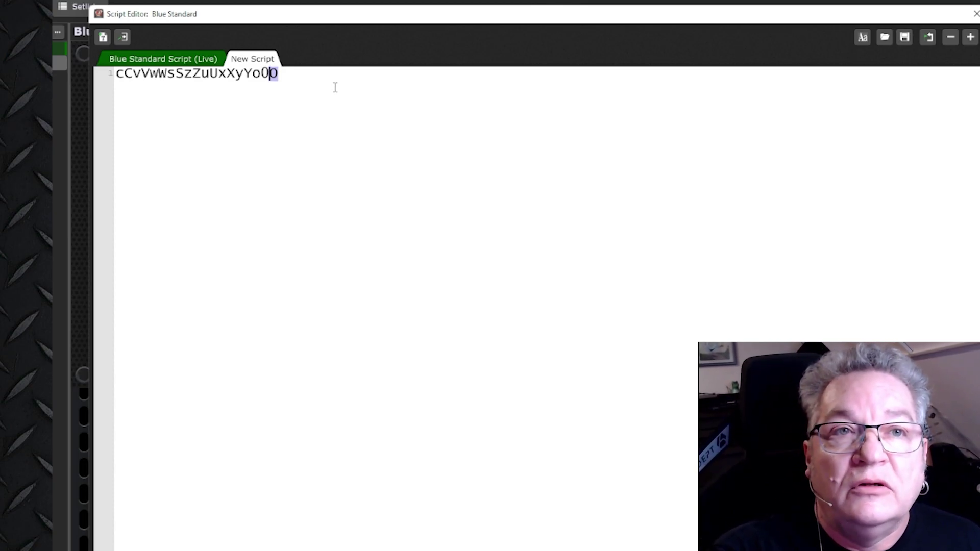
pyautogui.write('O')
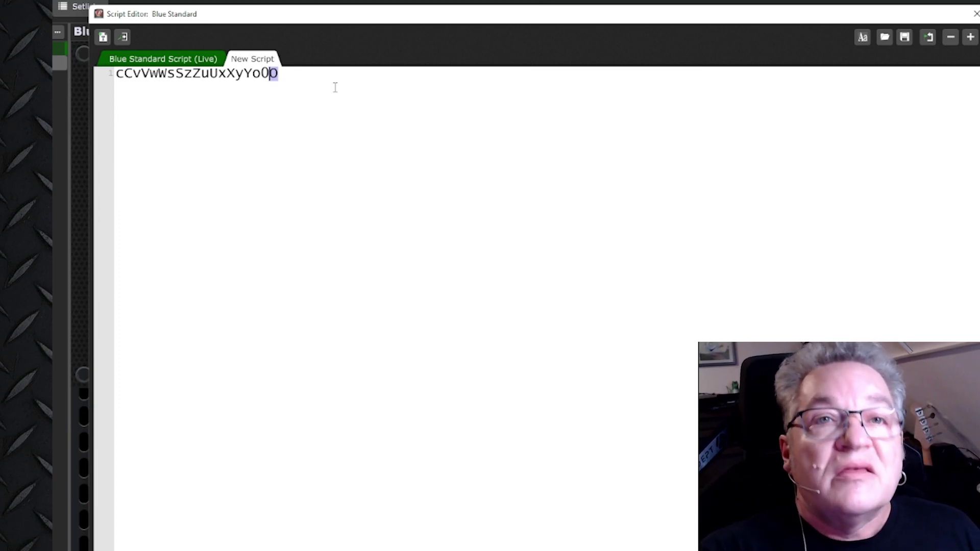
pyautogui.write('p')
pyautogui.write('O')
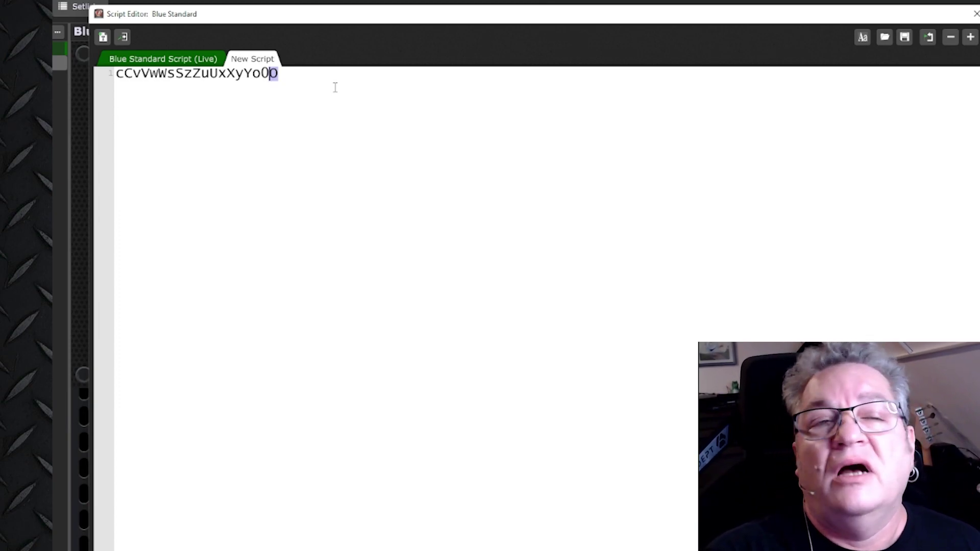
pyautogui.write('p')
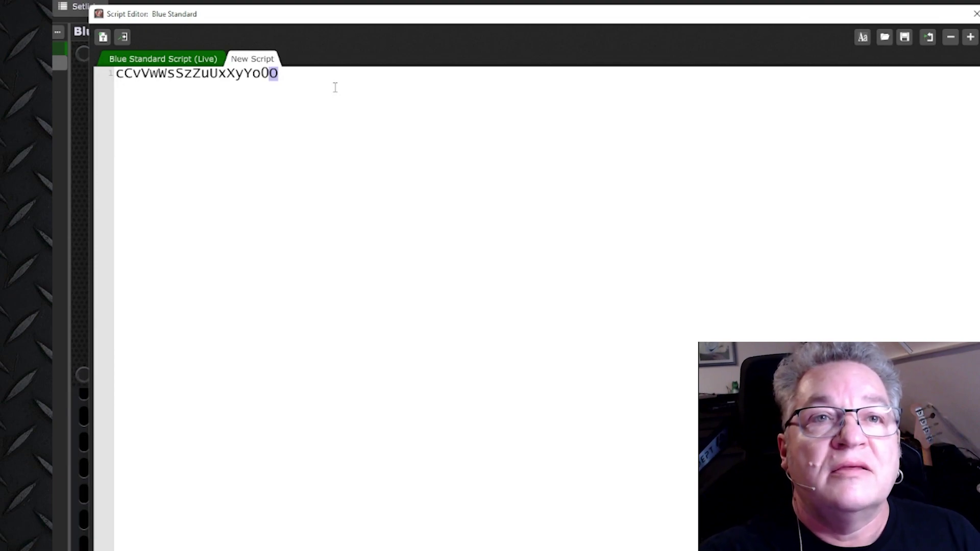
pyautogui.write('p')
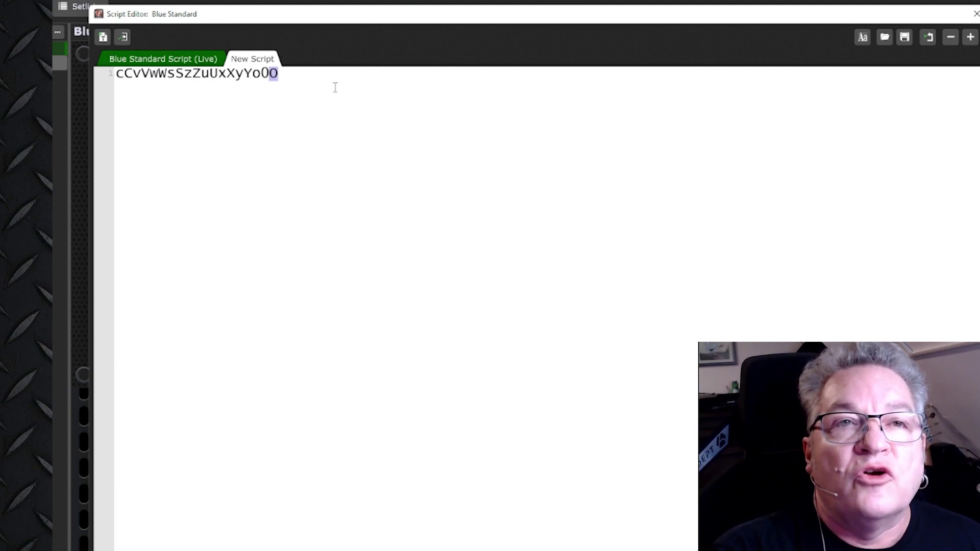
pyautogui.write('O')
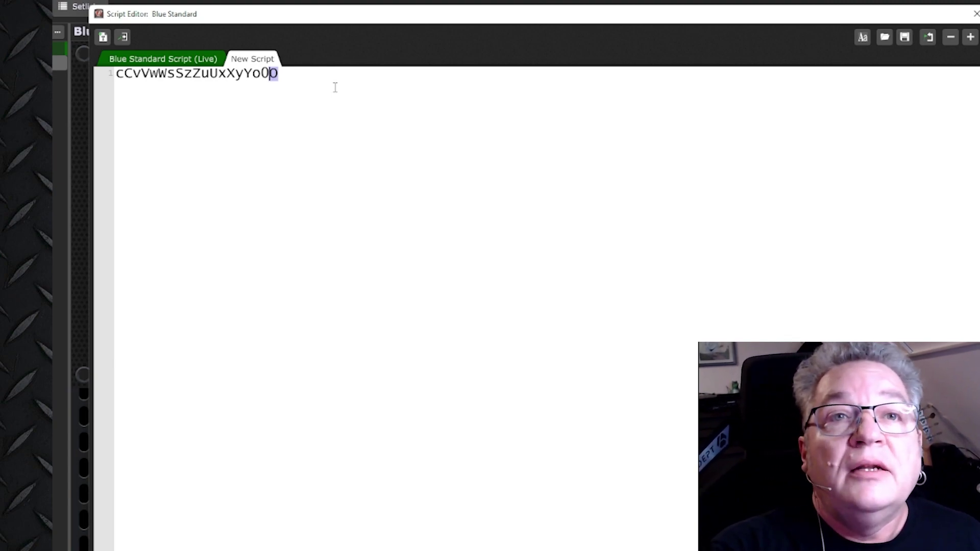
pyautogui.write('p')
pyautogui.write('O')
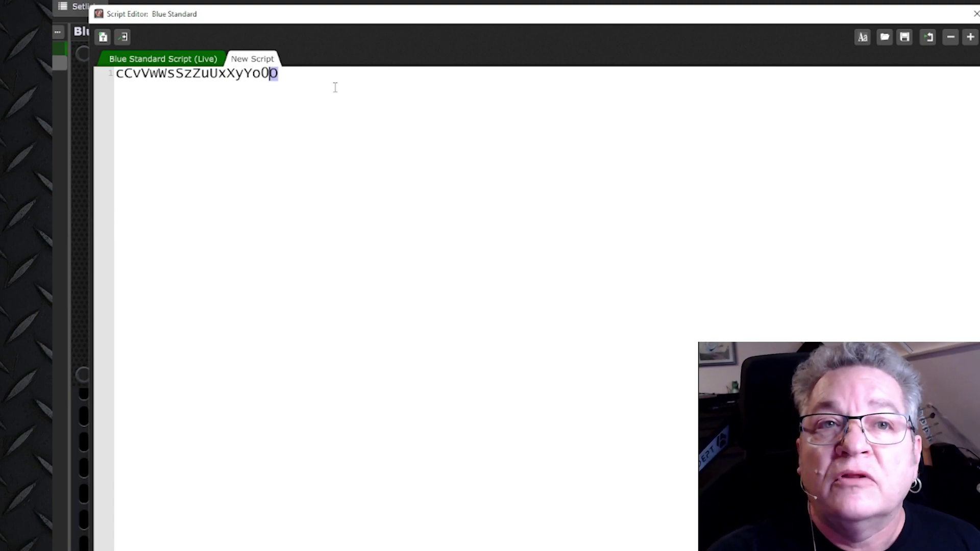
pyautogui.write('O')
pyautogui.hotkey('shift', 'Left')
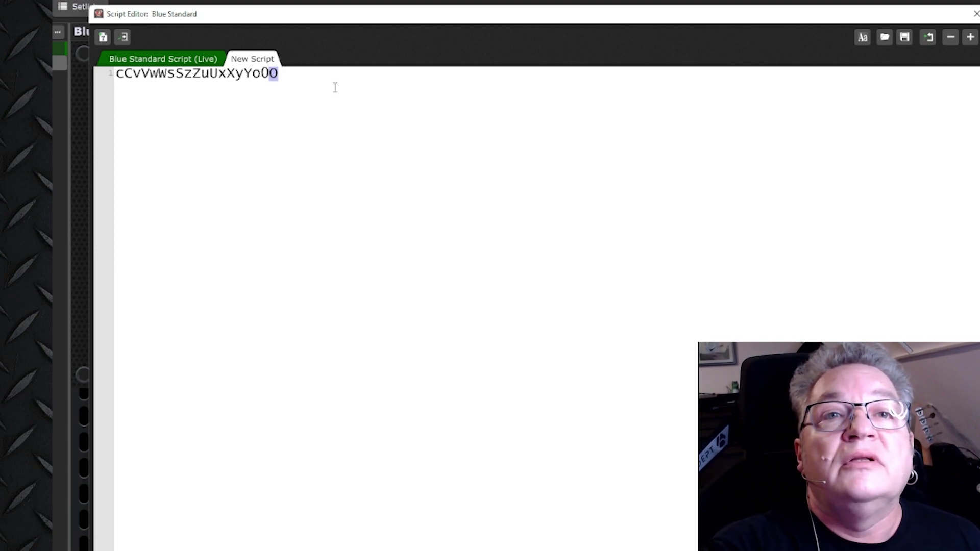
pyautogui.write('O')
pyautogui.hotkey('shift', 'Left')
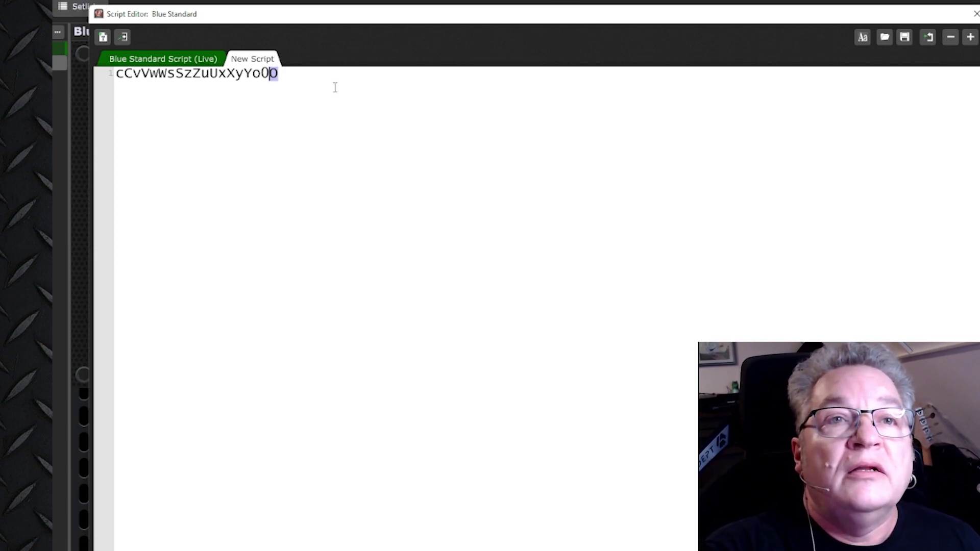
pyautogui.hotkey('ctrl', 'Tab')
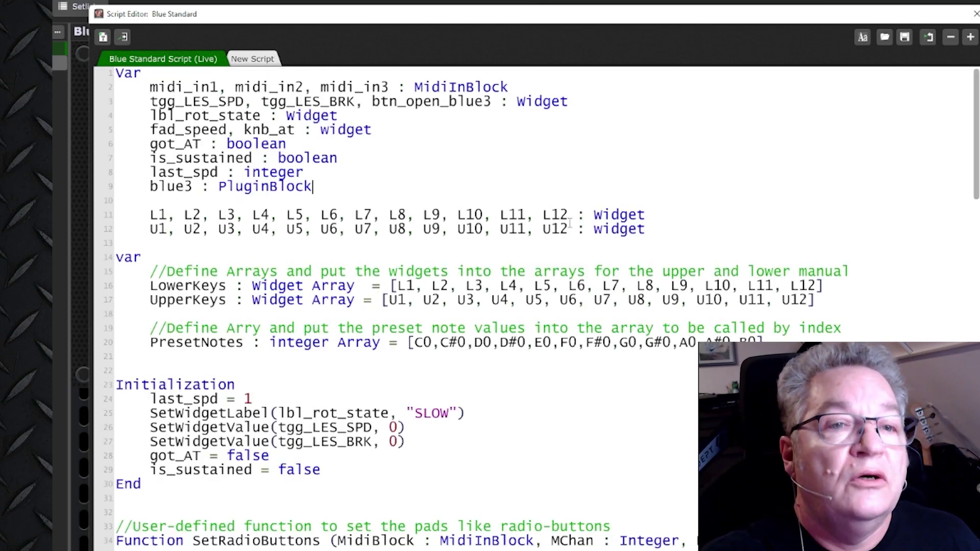
# Step: Preview the code in SimSun-ExtB, Segoe Fluent Icons, Score Board, Palace Script MT and OCR-B 10 BT
pyautogui.click(862, 36)
pyautogui.click(827, 182)
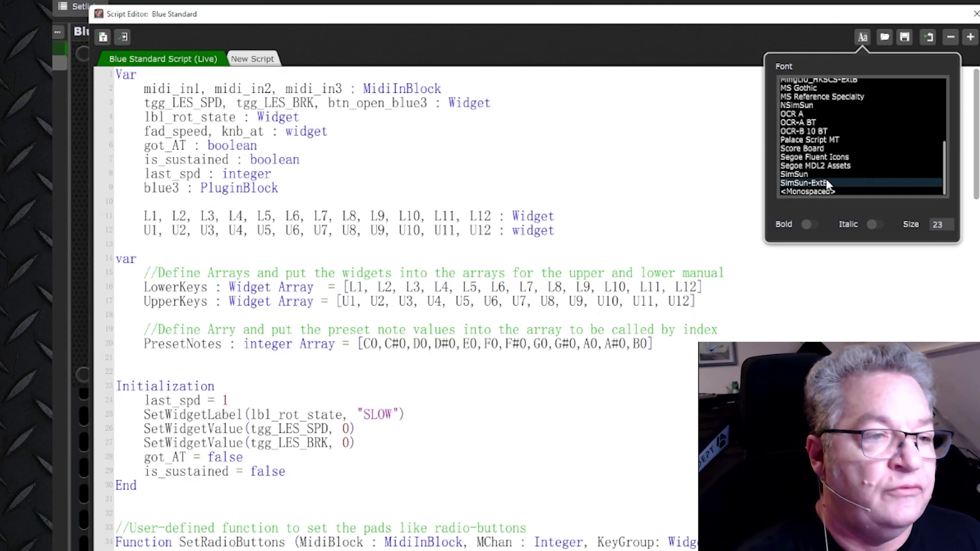
pyautogui.press('Up')
pyautogui.press('Up')
pyautogui.press('Up')
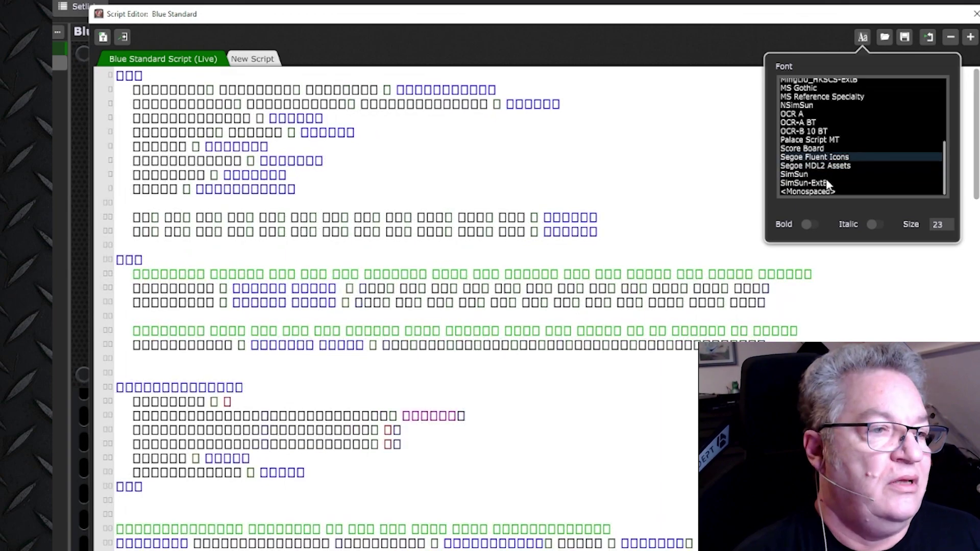
pyautogui.press('Up')
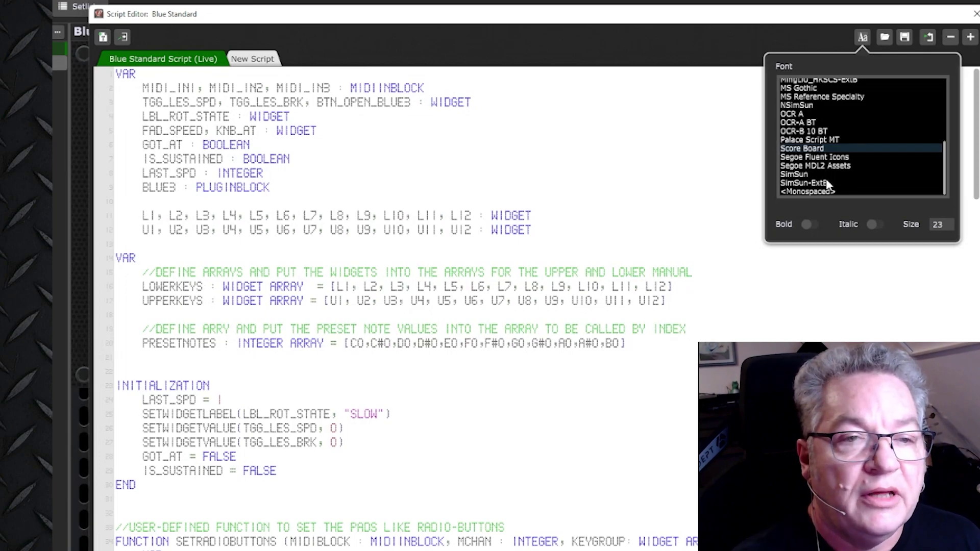
pyautogui.press('Up')
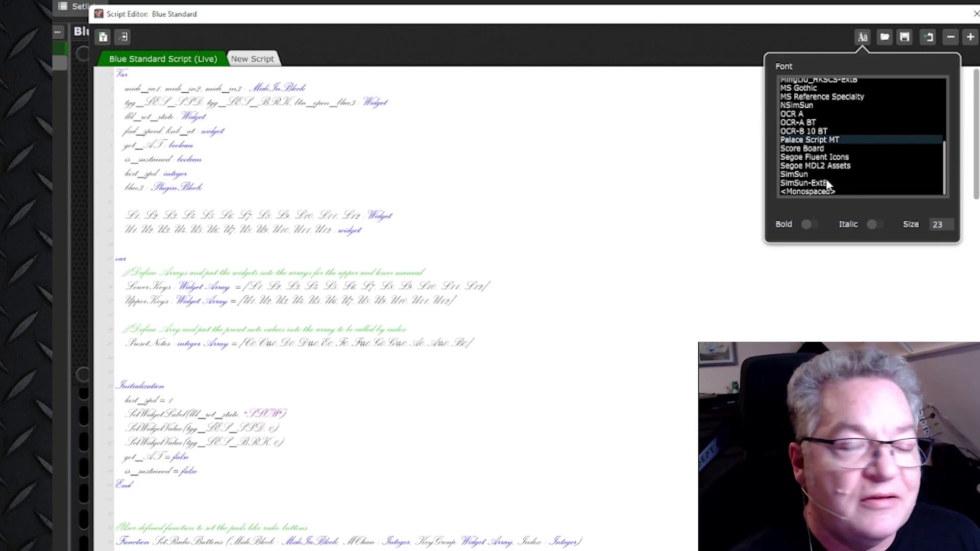
pyautogui.press('Up')
pyautogui.press('Up')
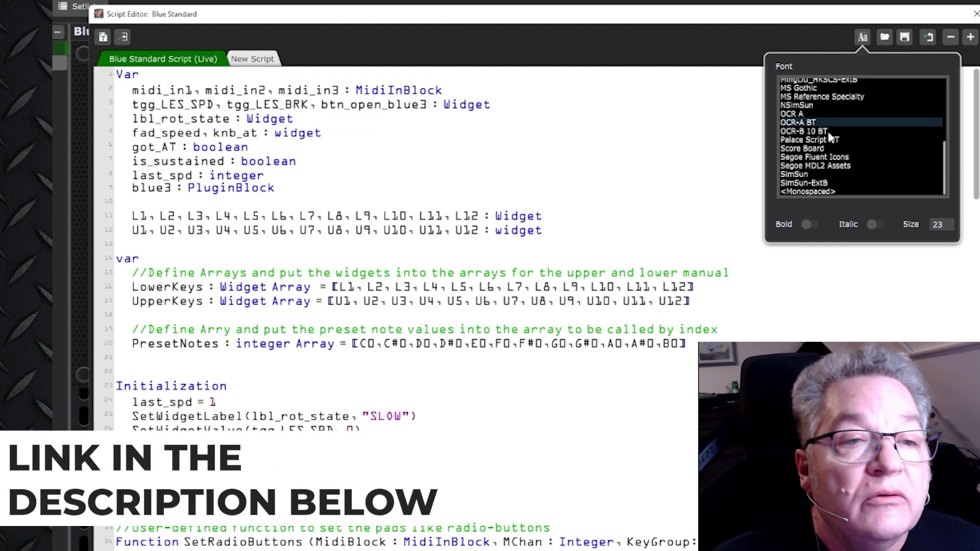
# Step: Choose Hack as the code font and close the font settings
pyautogui.scroll(2, 829, 136)
pyautogui.scroll(1, 829, 136)
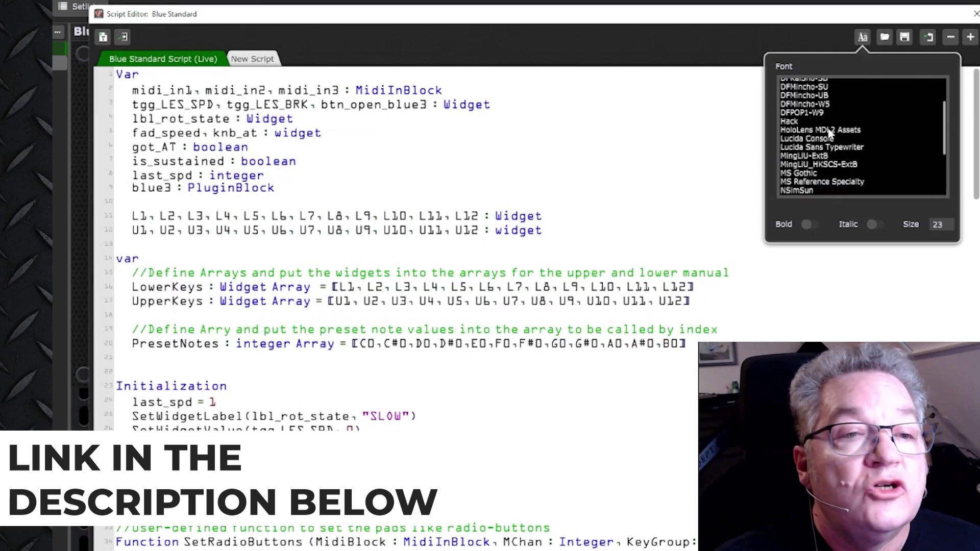
pyautogui.click(794, 121)
pyautogui.click(525, 183)
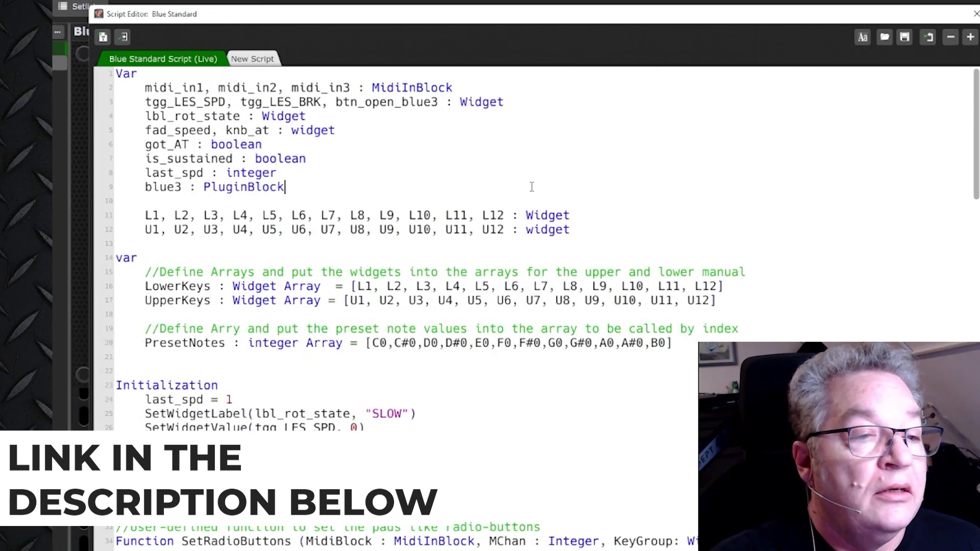
# Step: View the New Script test line in Hack, selecting the zero to inspect it
pyautogui.click(255, 60)
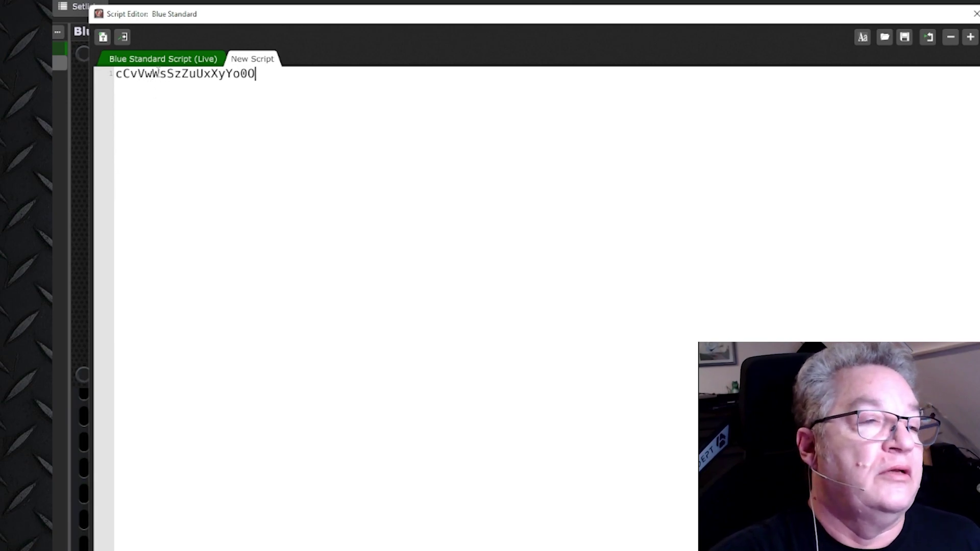
pyautogui.press('Left')
pyautogui.hotkey('shift', 'Left')
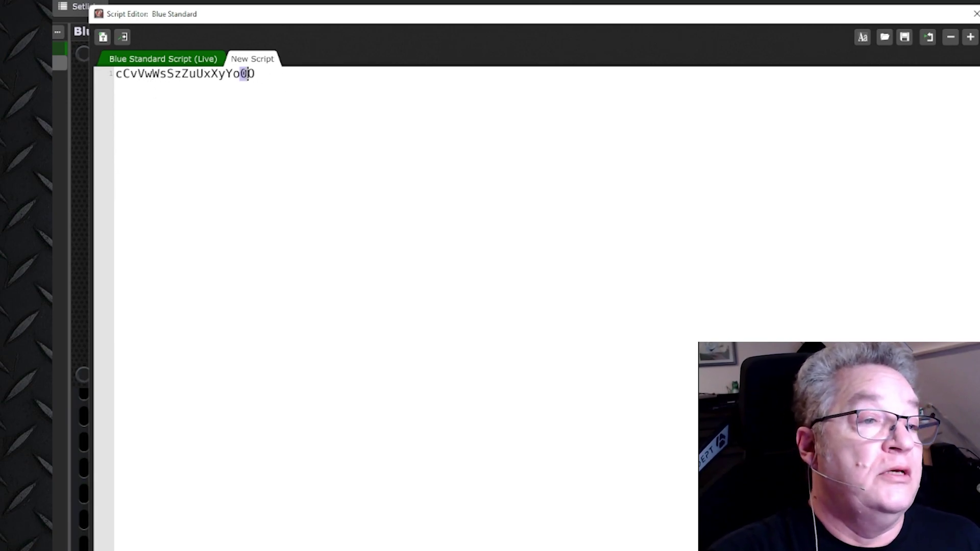
pyautogui.press('End')
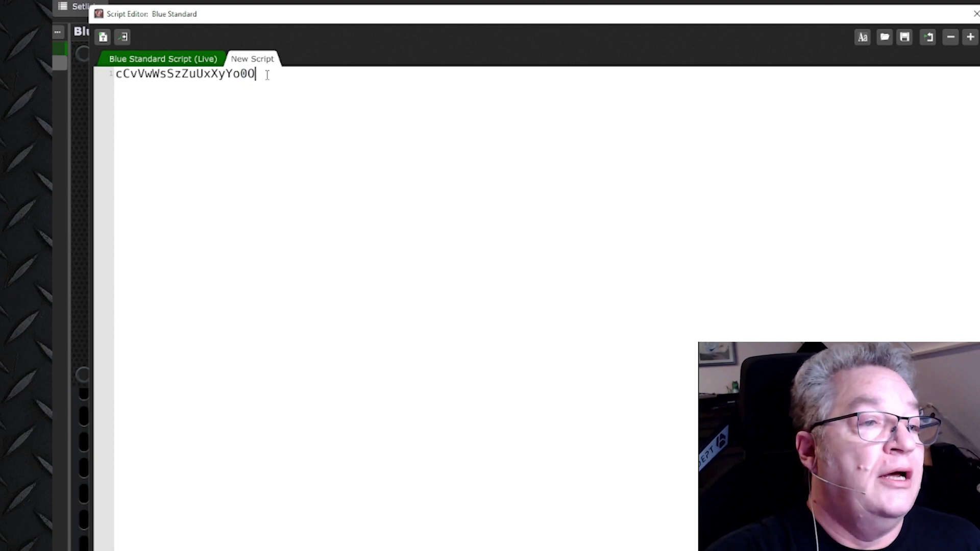